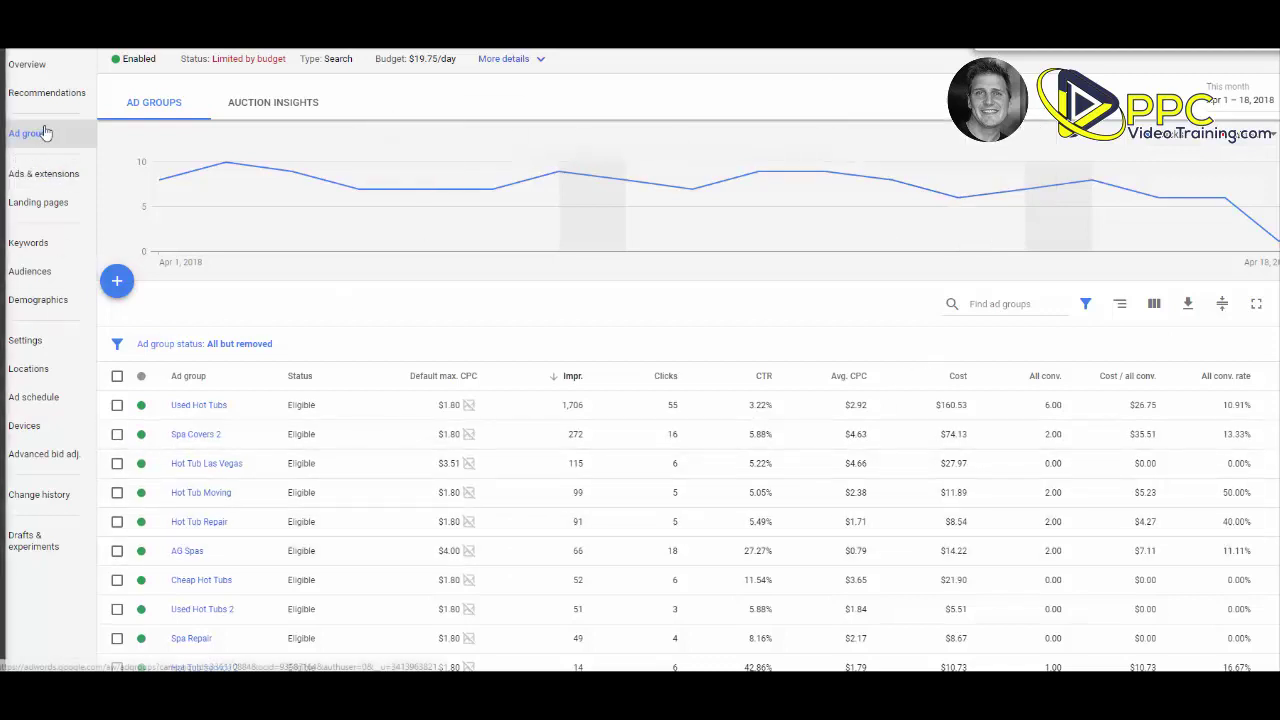
- Open the campaign's settings and save the Networks setting with Google search partners included
left_click(26, 342)
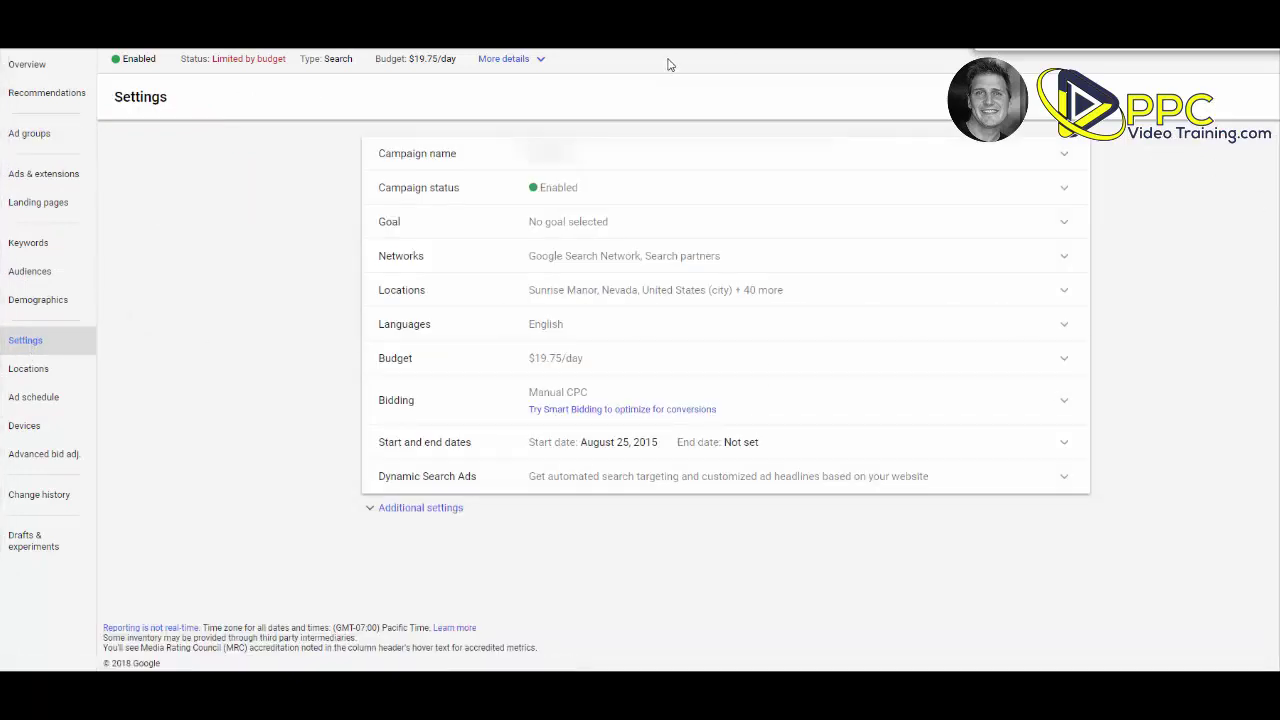
left_click(514, 265)
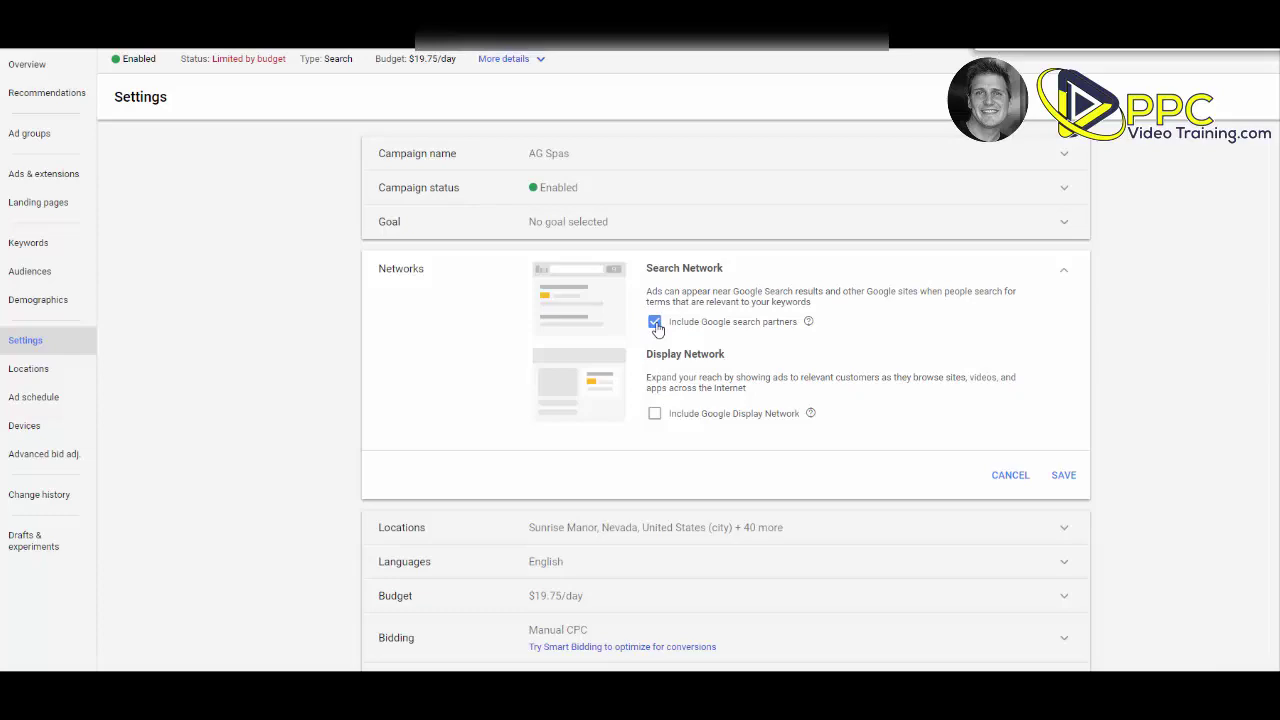
left_click(1063, 475)
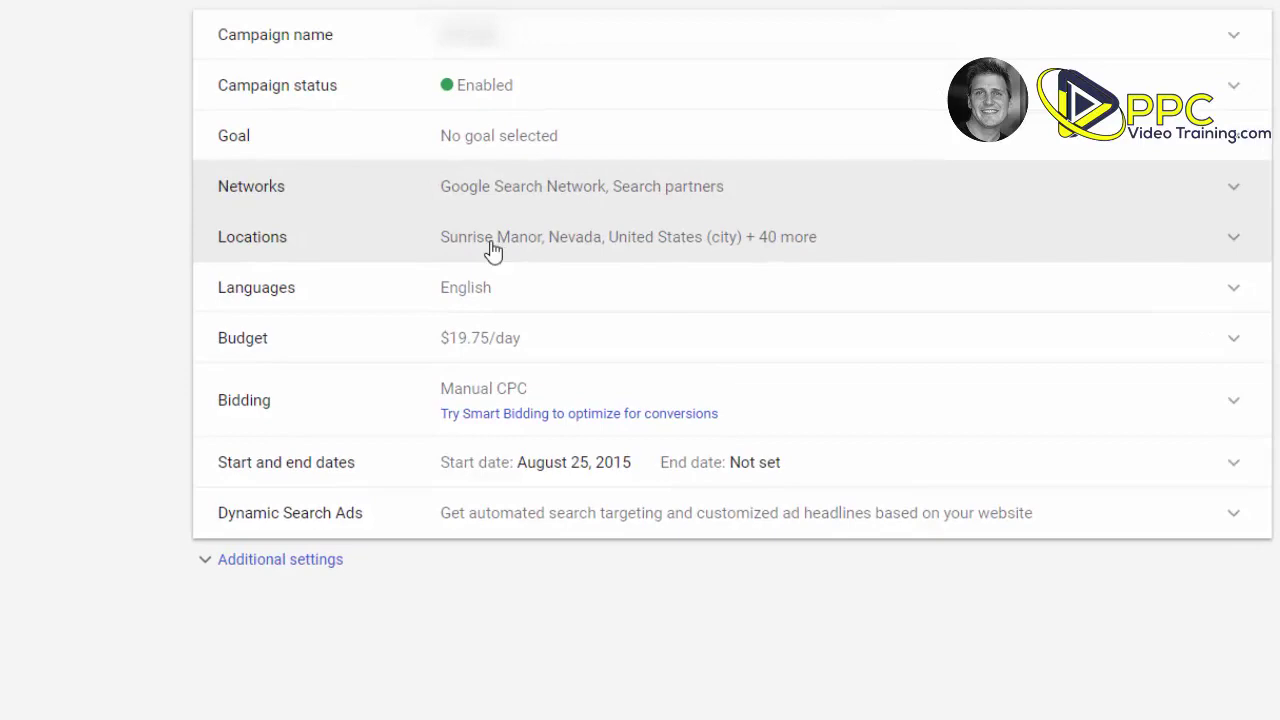
- Review the campaign's targeted locations in the list and on the advanced search map, and close the map
left_click(493, 250)
scroll(771, 451, "down", 10)
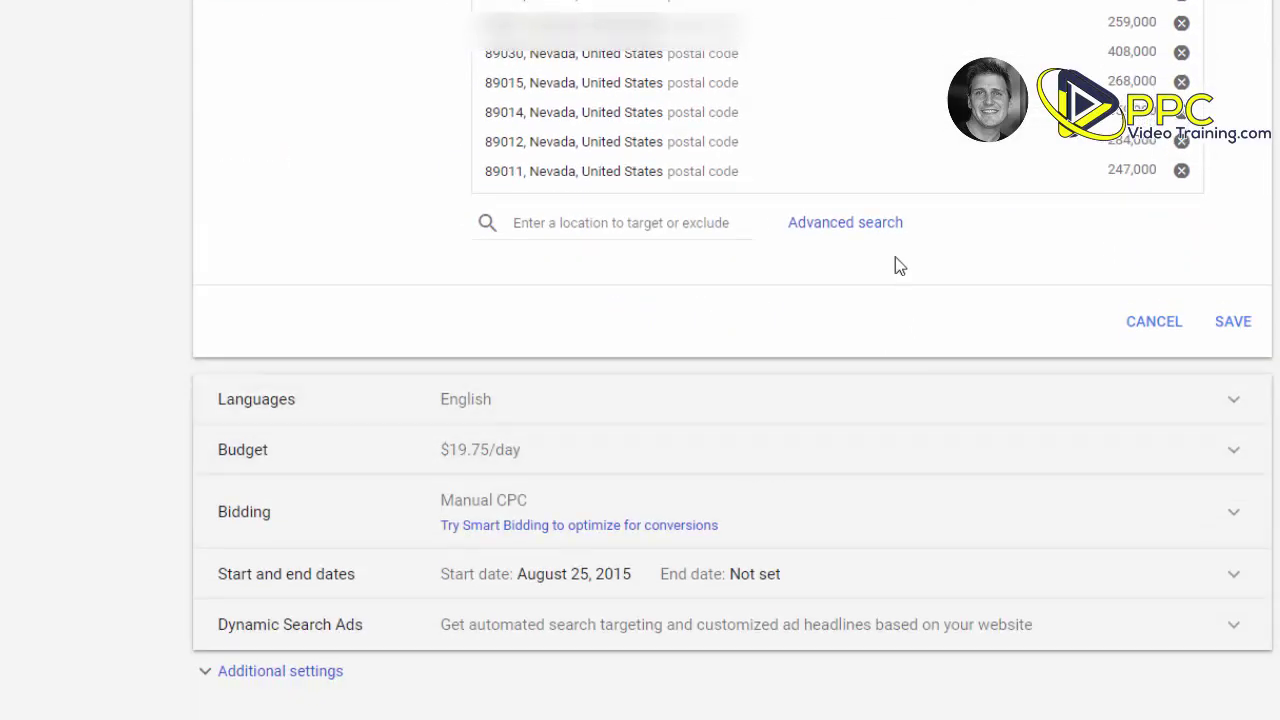
left_click(846, 221)
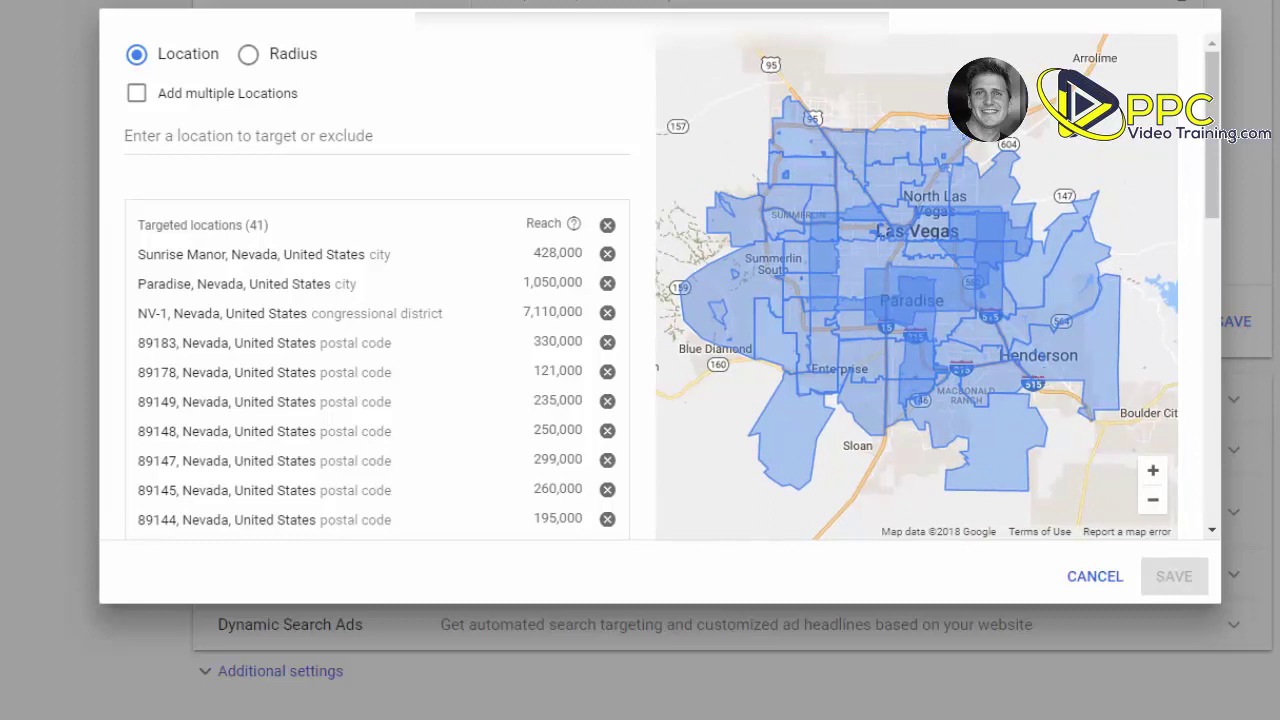
left_click(1100, 578)
scroll(443, 437, "up", 10)
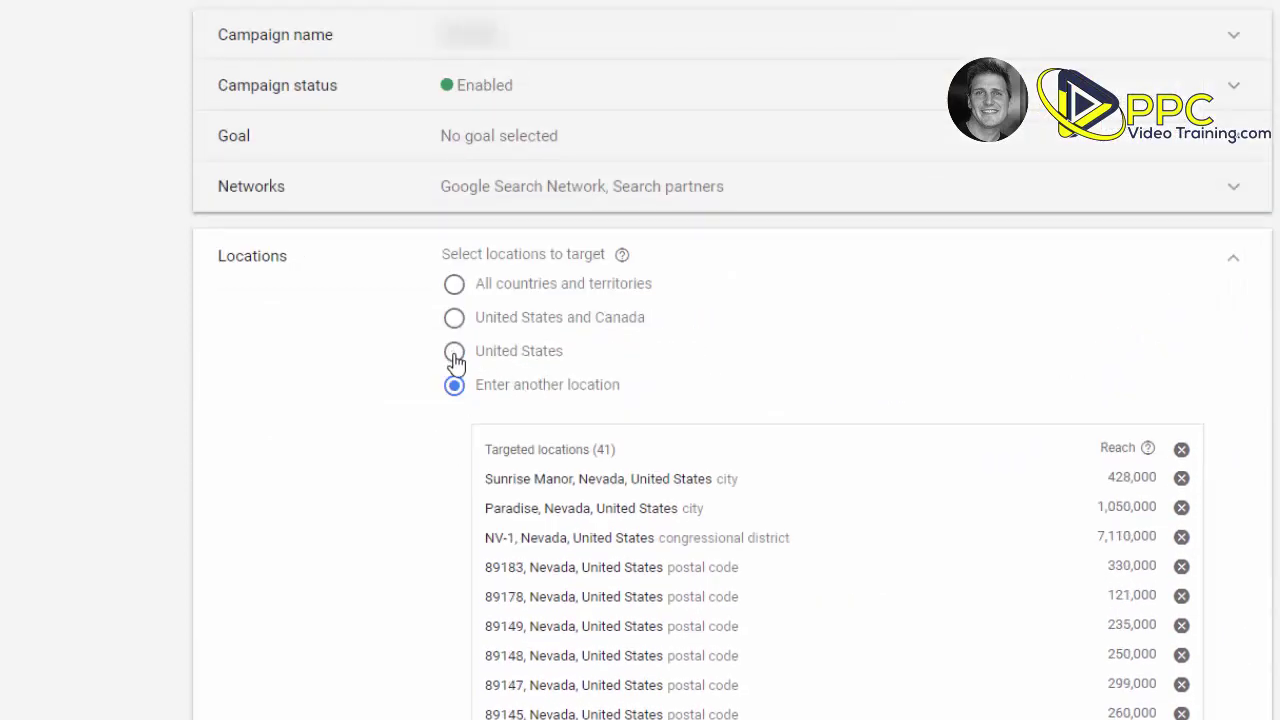
- Try the broader location targets United States, United States and Canada, and All countries and territories, and return to Enter another location
left_click(454, 352)
left_click(454, 319)
left_click(451, 287)
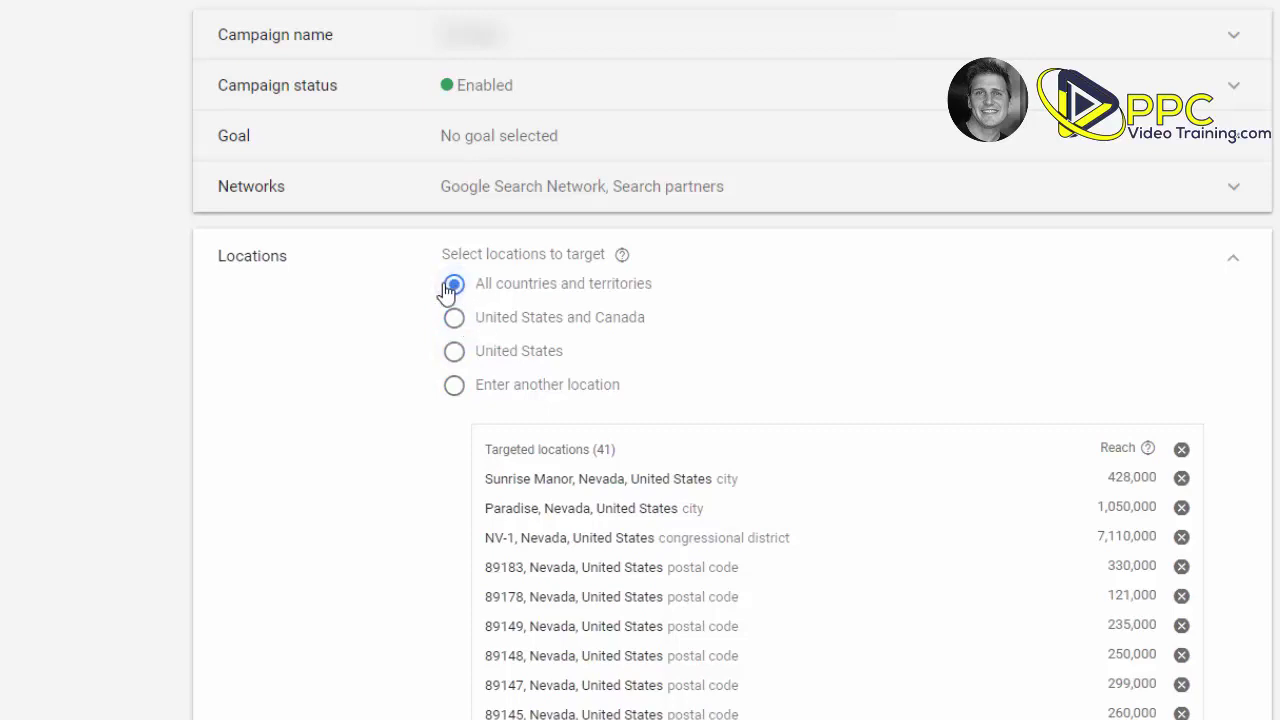
left_click(454, 386)
- Search for "las vegas" in the advanced location search and examine the matches that can be targeted or excluded
scroll(709, 495, "down", 12)
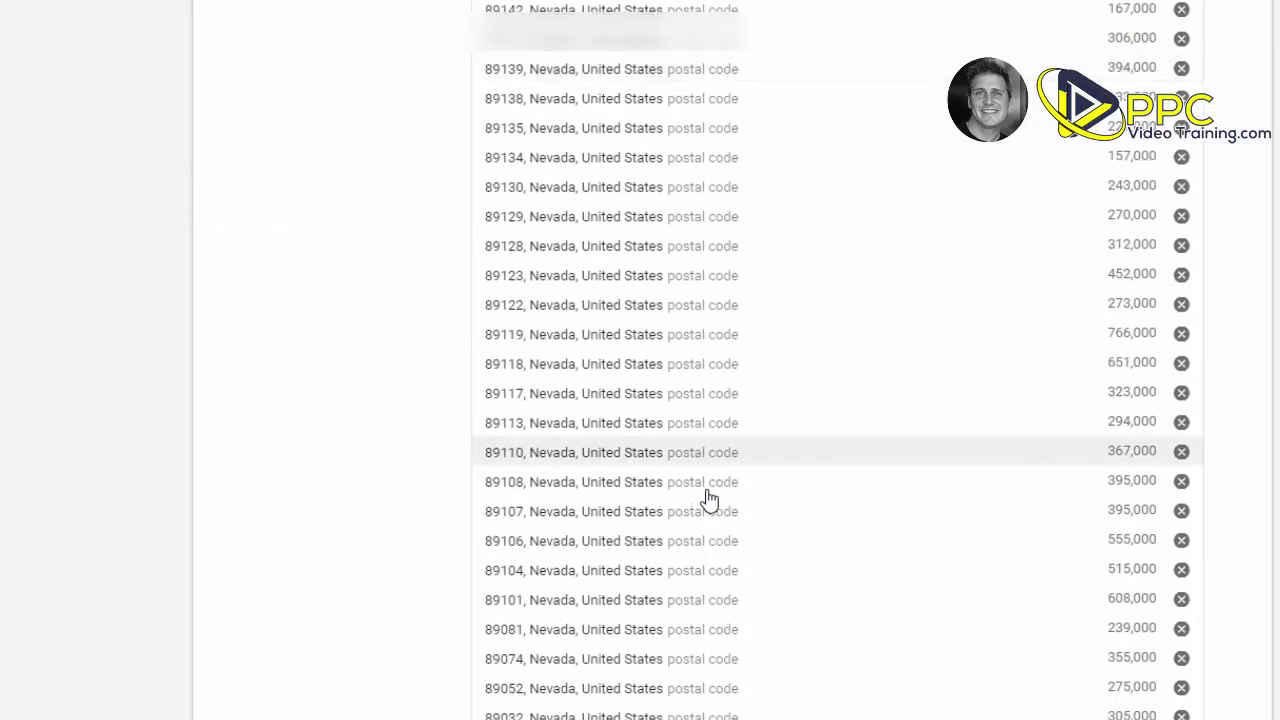
left_click(856, 346)
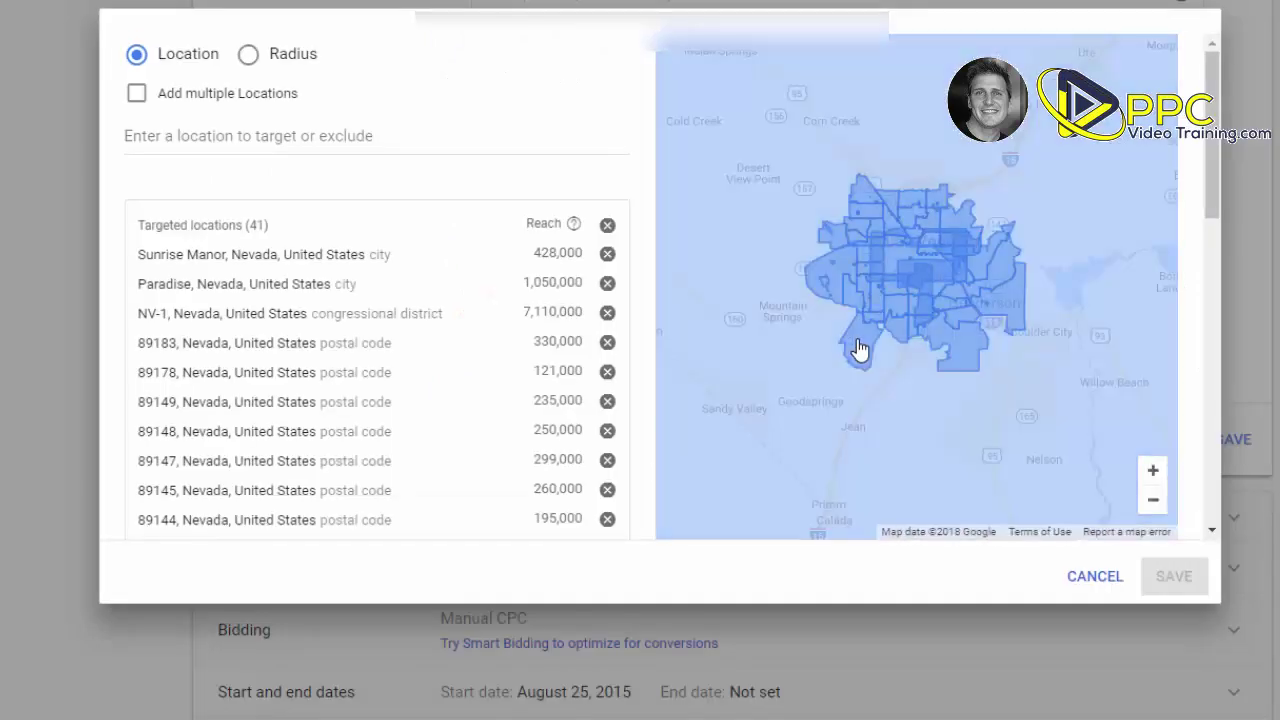
left_click(284, 140)
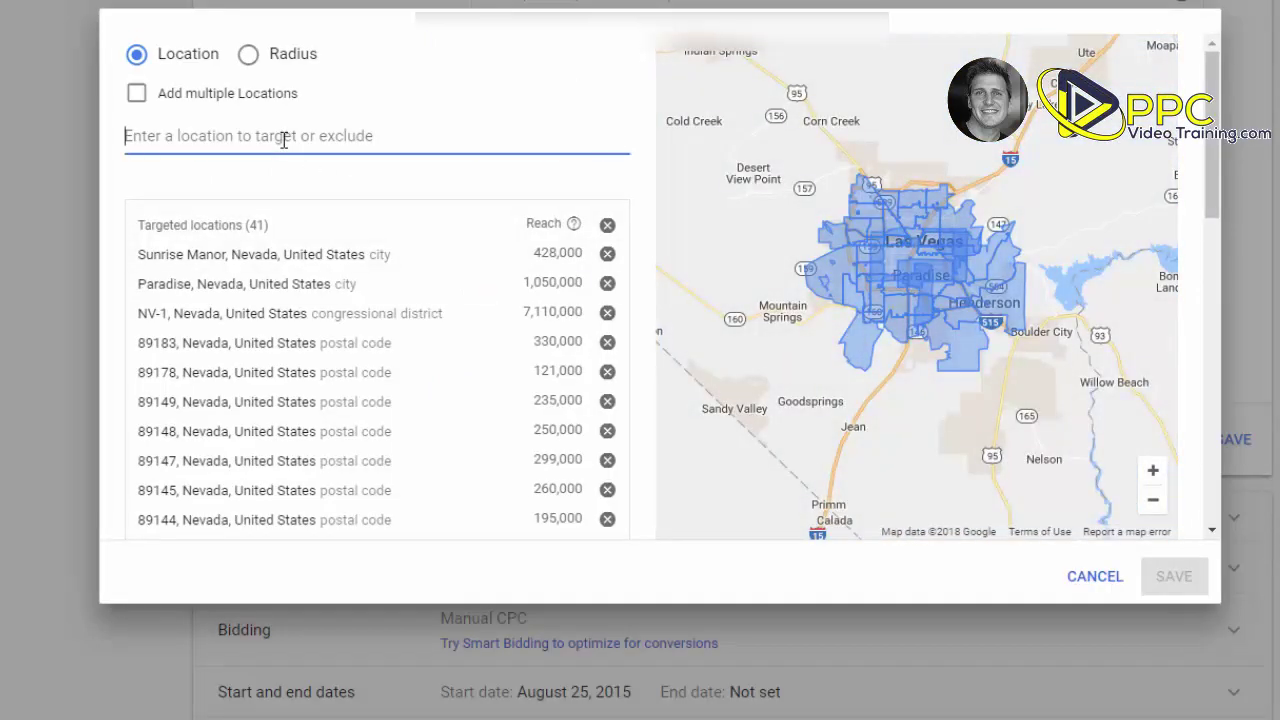
type("las ")
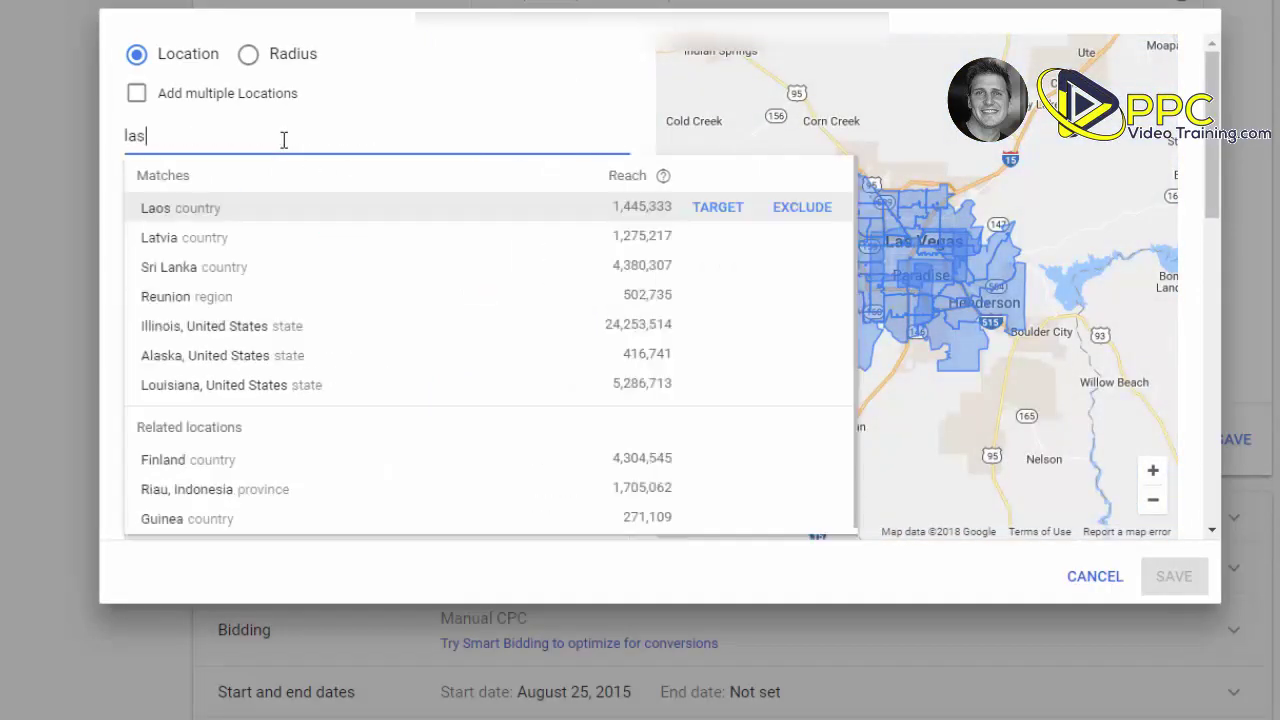
type("vegas")
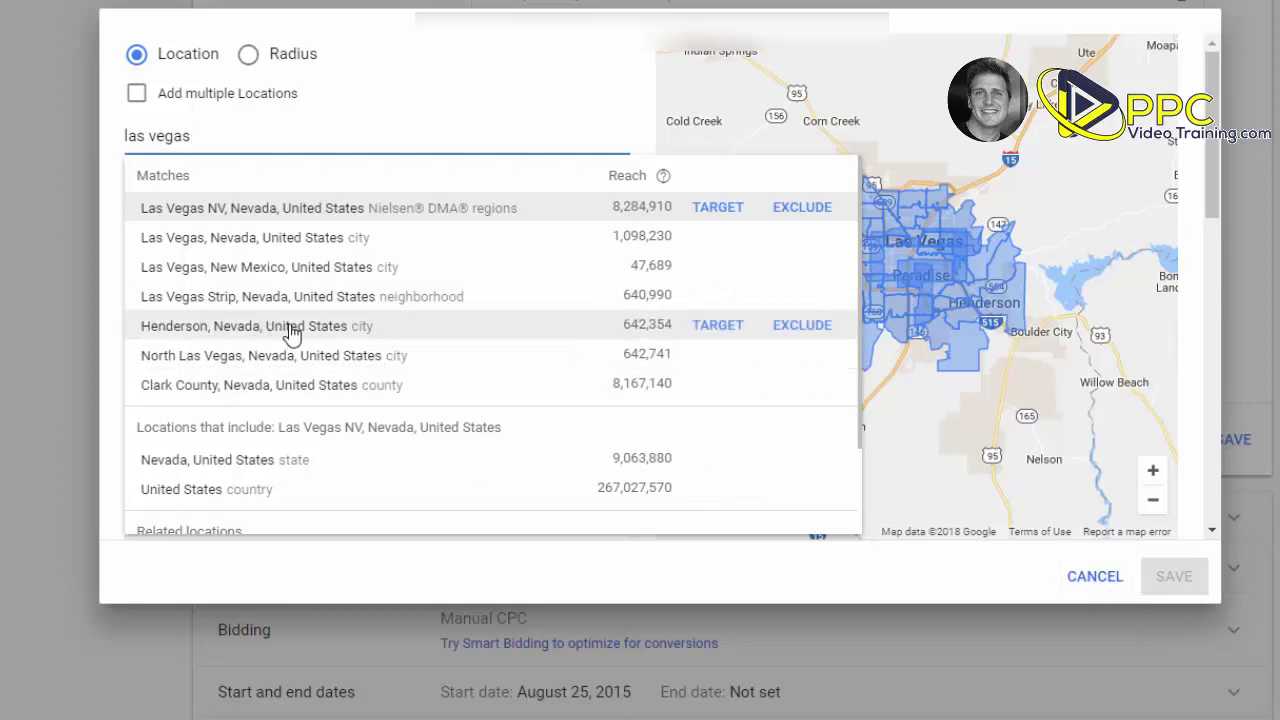
mouse_move(690, 338)
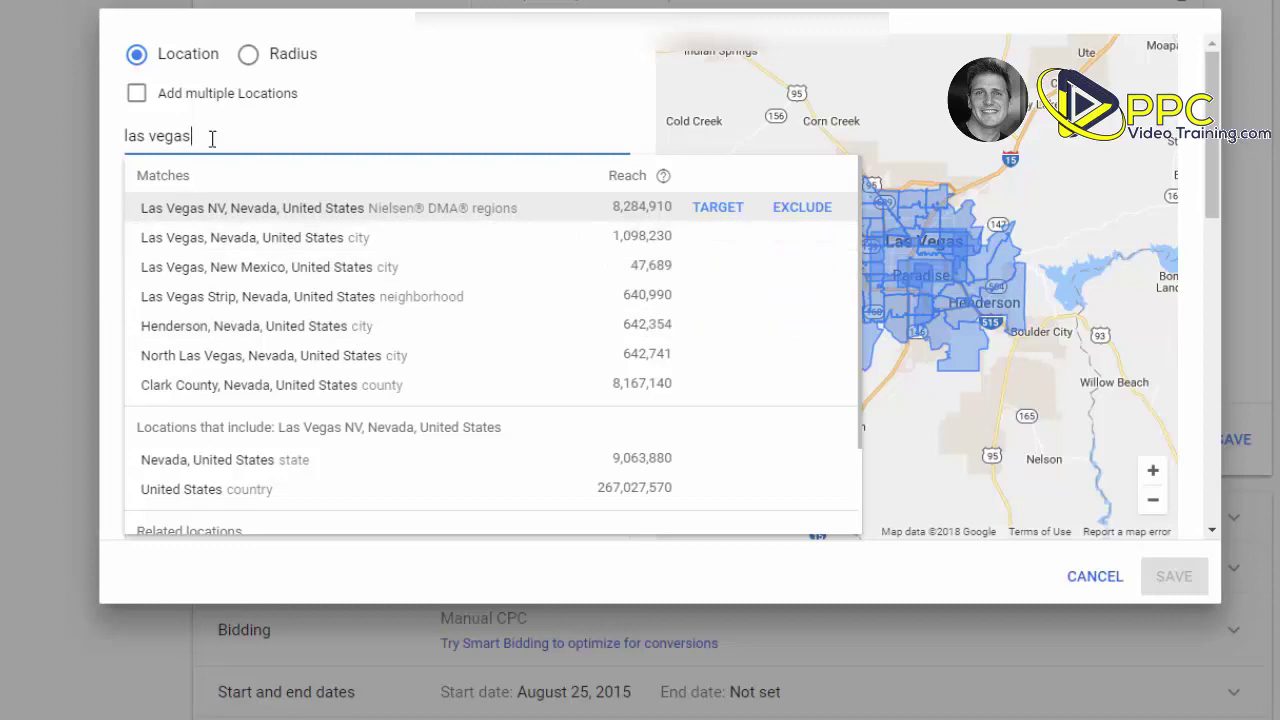
- Search the locations for postal code 55555 and leave the location settings without saving
left_click_drag(212, 136, 120, 147)
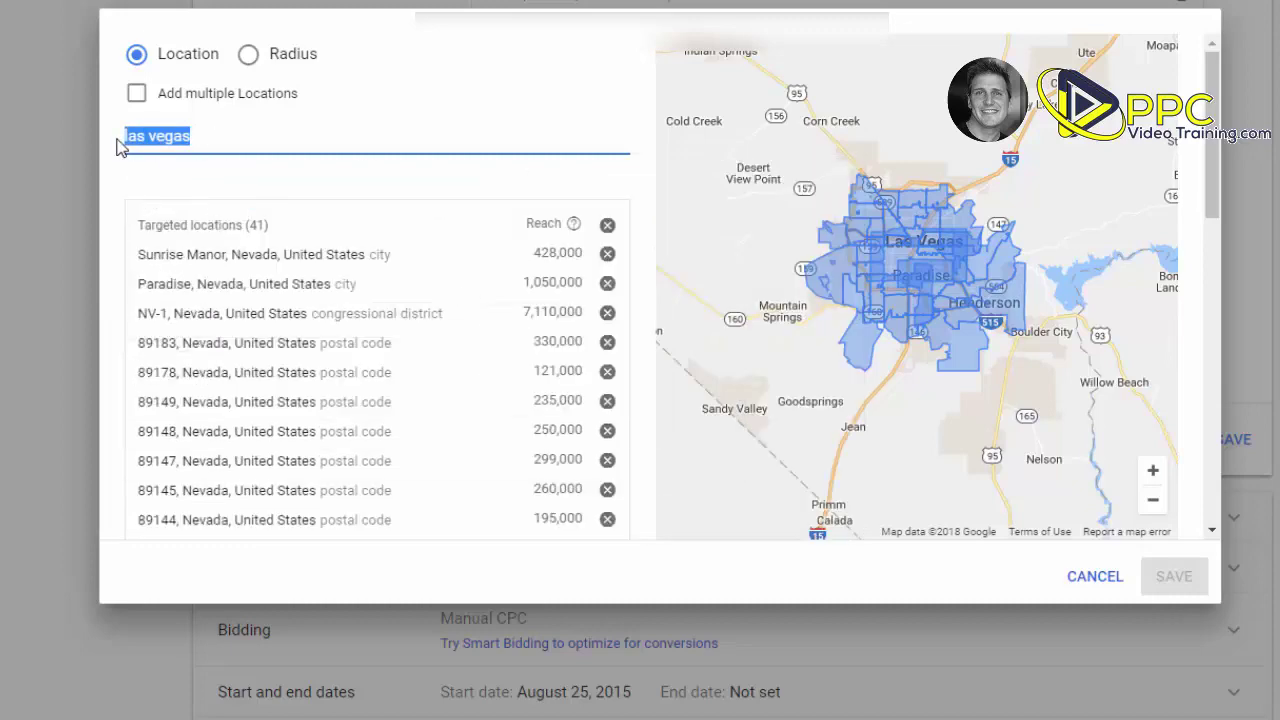
type("55555")
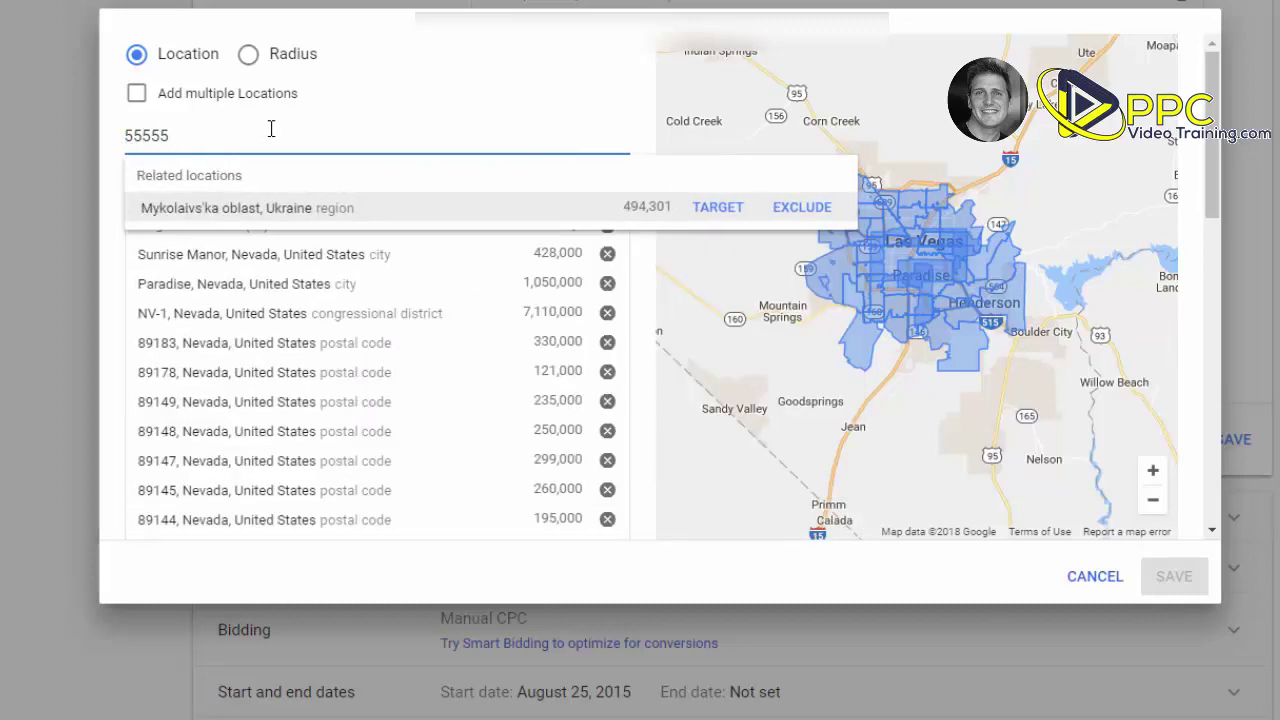
double_click(120, 134)
key("BackSpace")
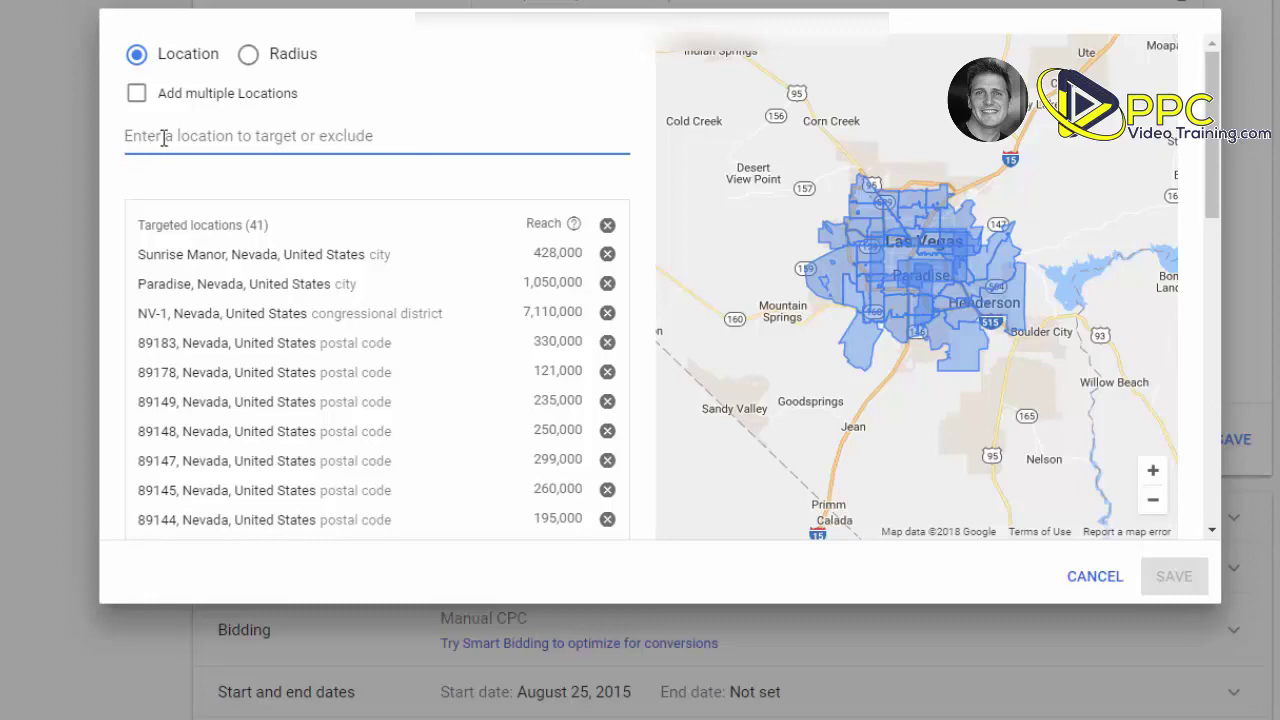
type("55555")
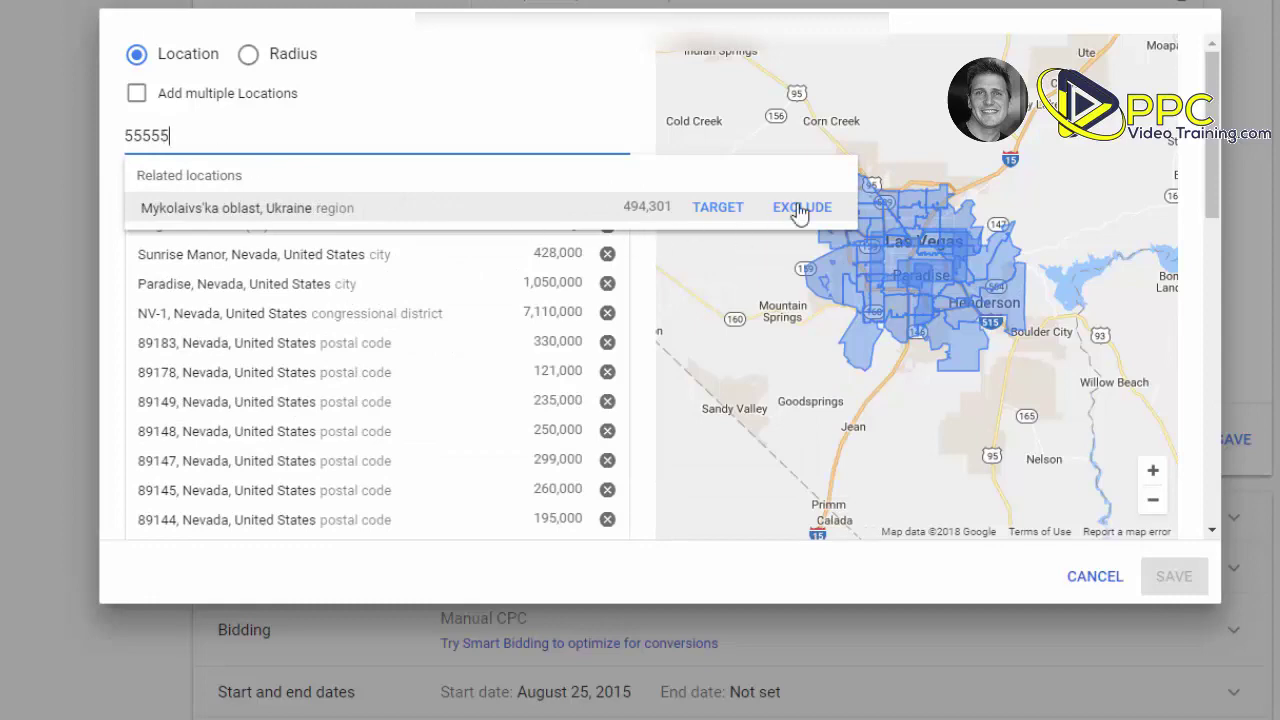
left_click_drag(195, 140, 140, 130)
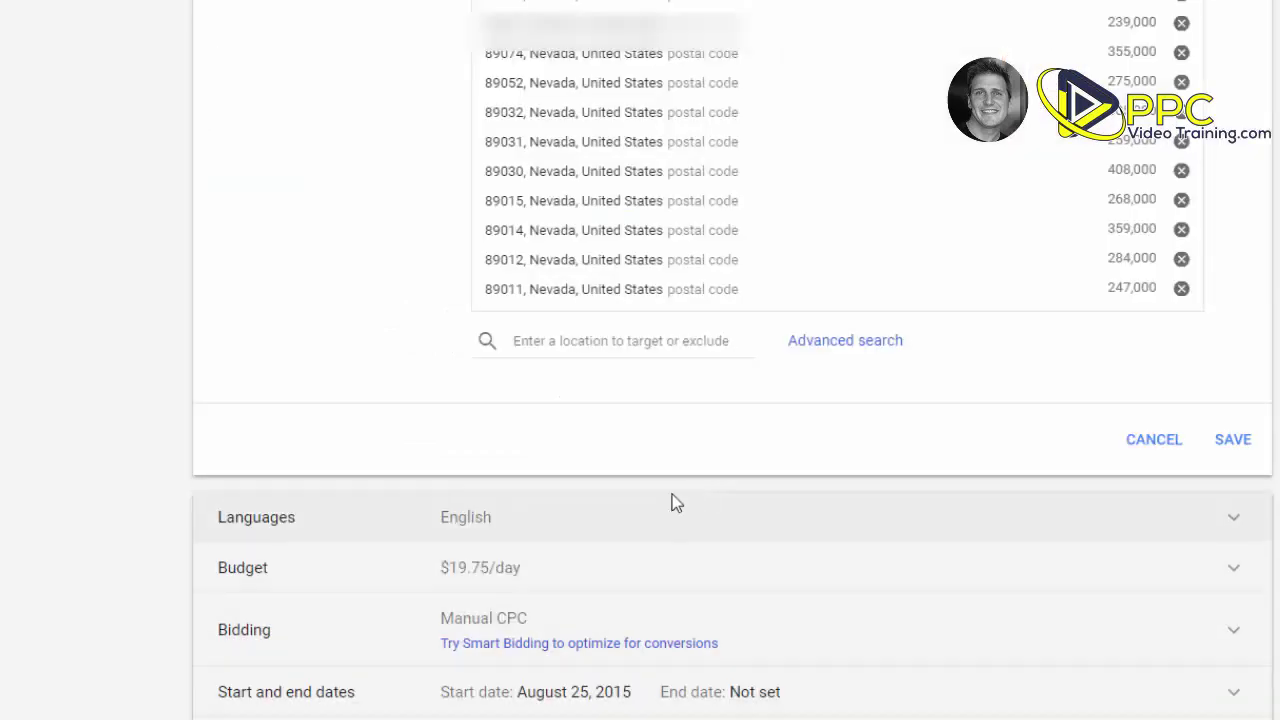
scroll(675, 520, "up", 4)
scroll(800, 600, "down", 2)
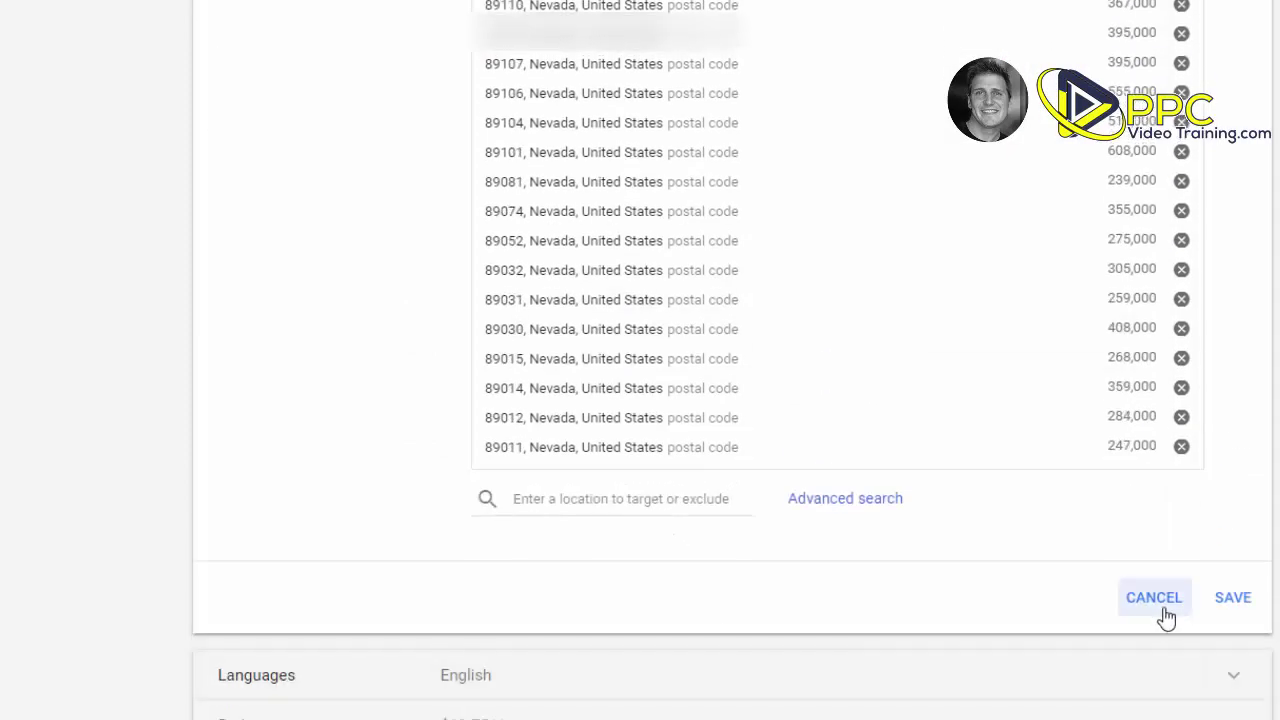
left_click(1154, 623)
- Review the campaign's Languages and average daily Budget settings, cancelling out of each one
left_click(292, 300)
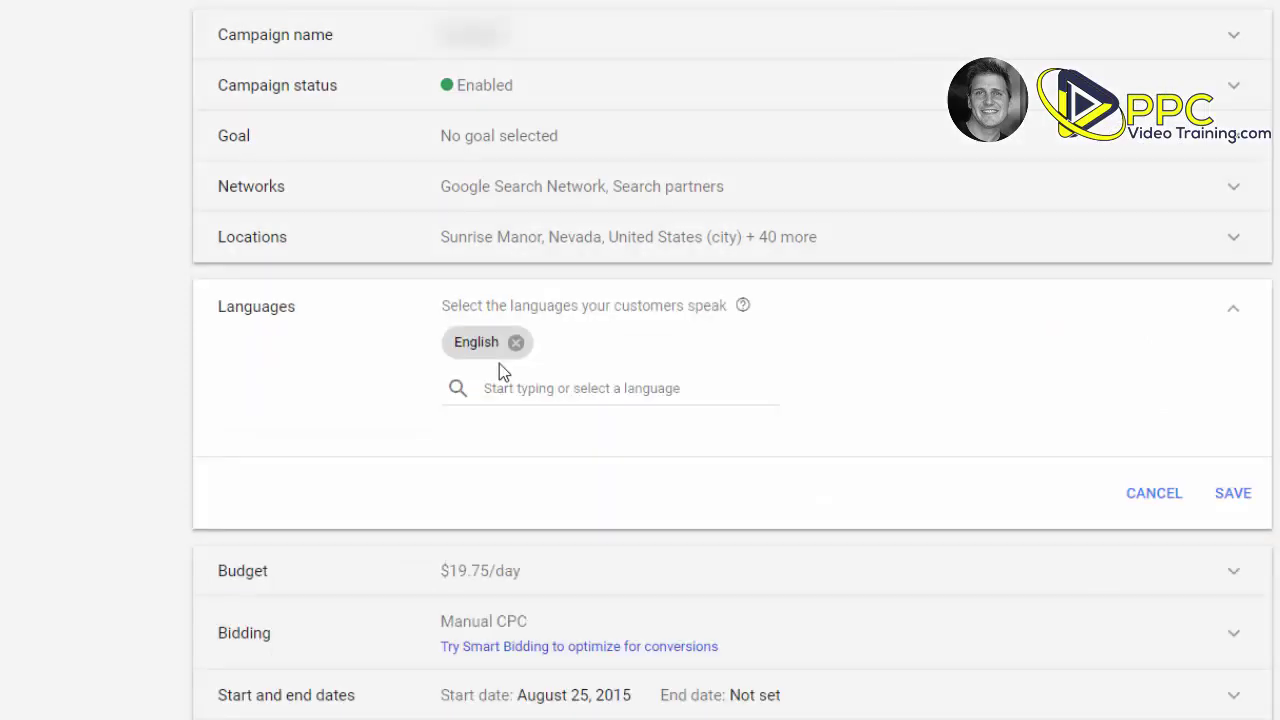
left_click(1152, 496)
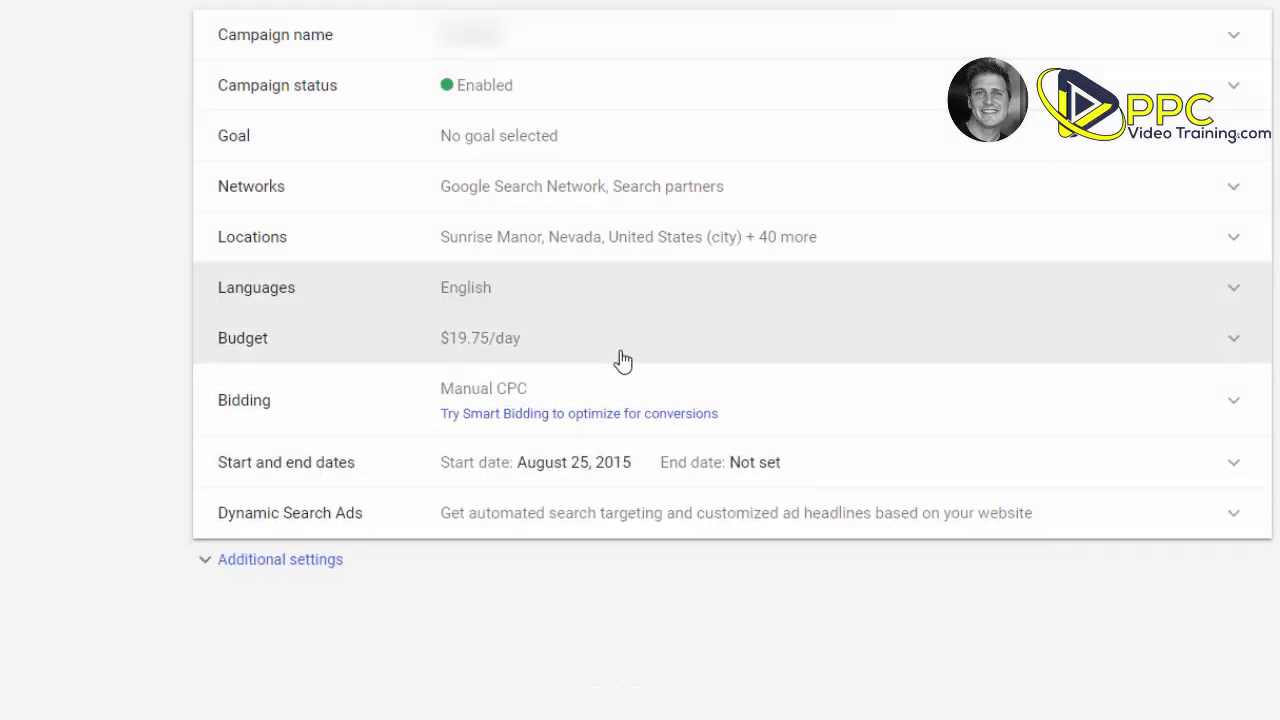
left_click(621, 358)
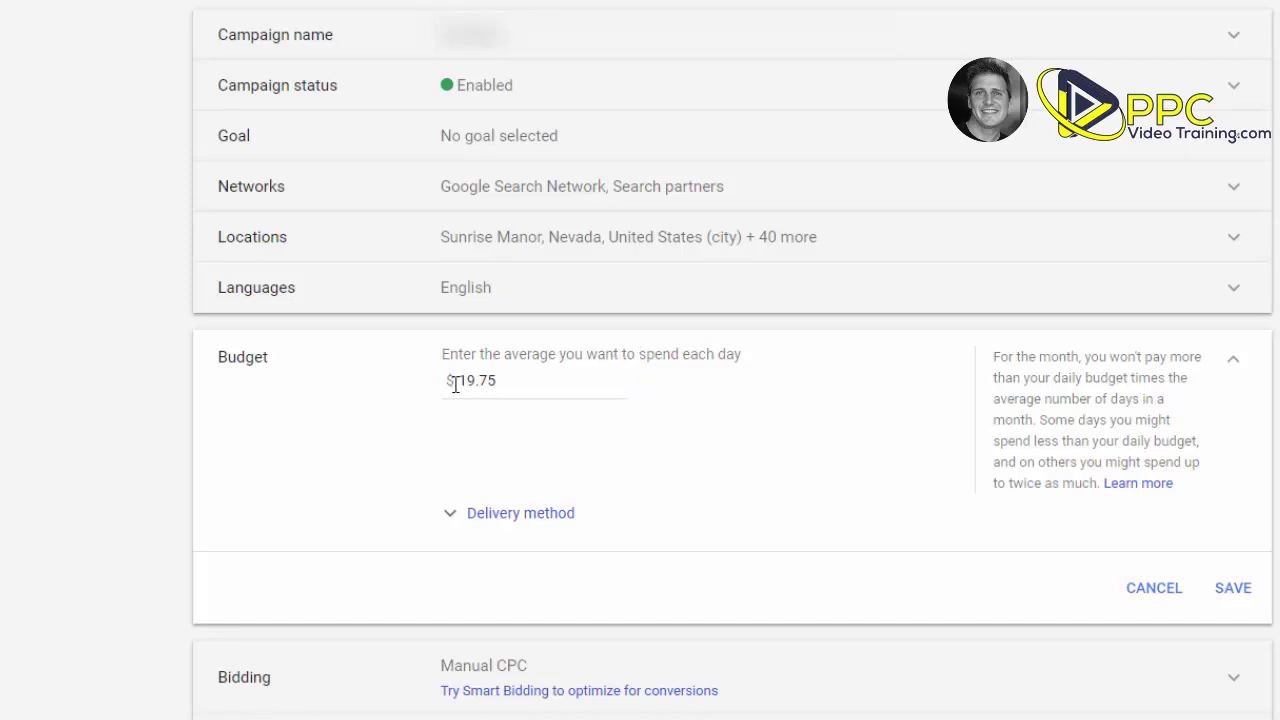
left_click(514, 378)
left_click(716, 352)
left_click_drag(716, 352, 742, 354)
left_click(686, 354)
left_click_drag(686, 354, 743, 352)
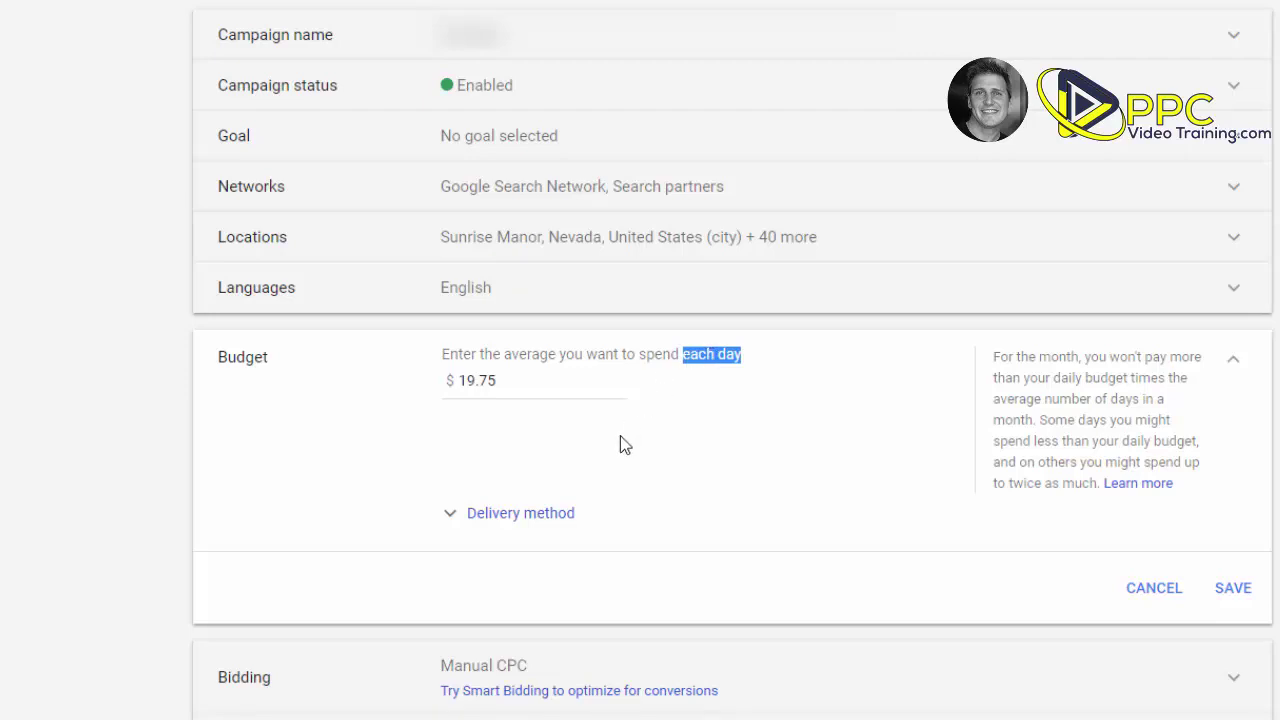
left_click(511, 379)
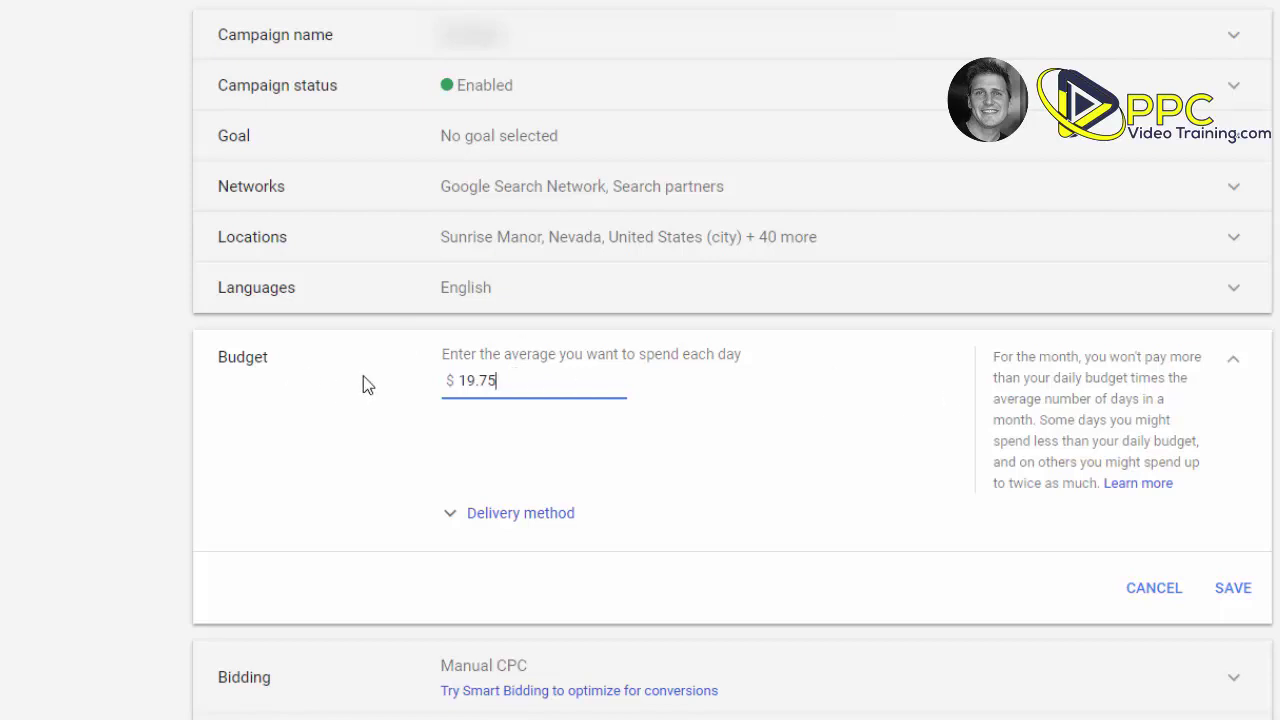
left_click(1156, 598)
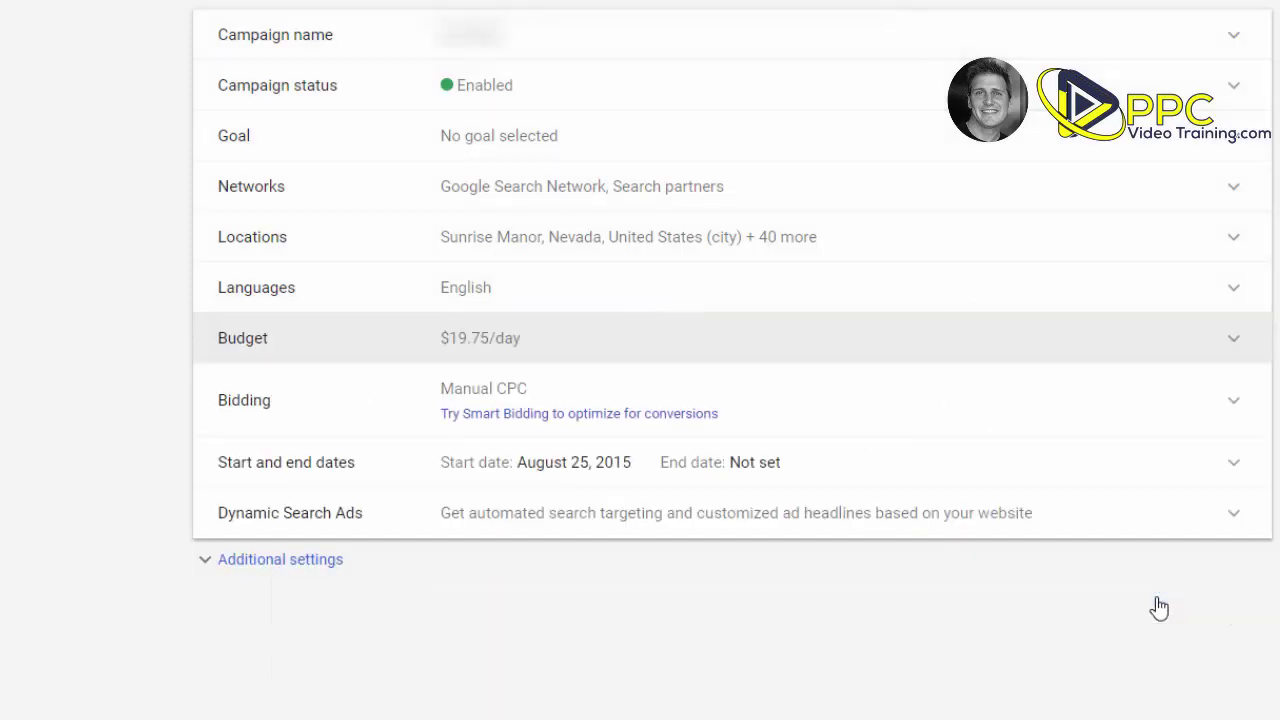
- Examine the available bid strategies, including Target CPA, Target ROAS and Maximize clicks, and cancel out of the Bidding settings
left_click(1235, 416)
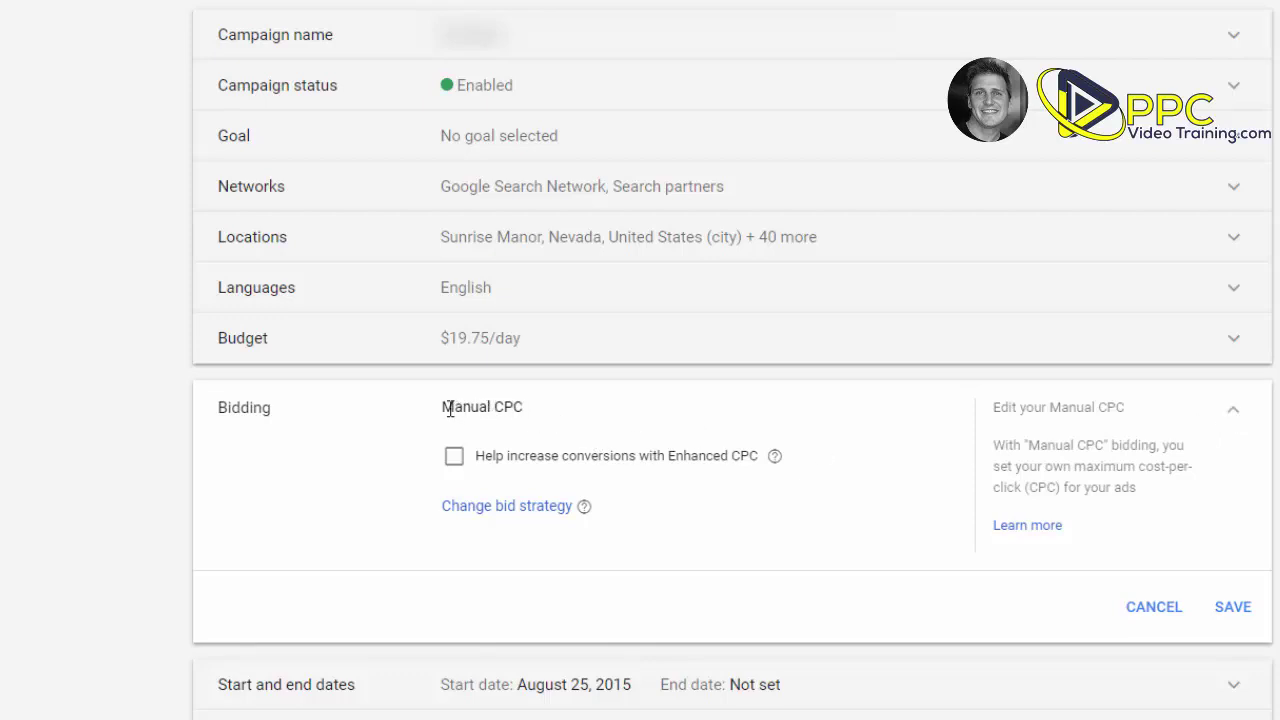
left_click(524, 508)
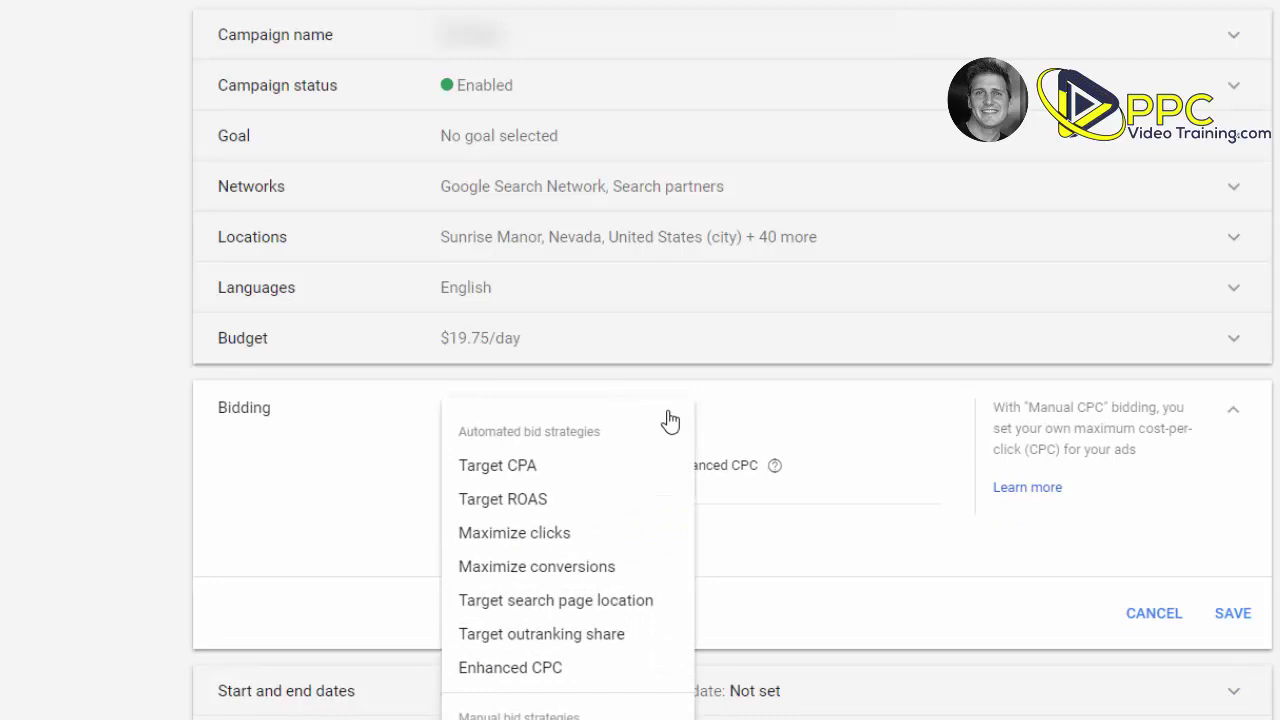
mouse_move(560, 472)
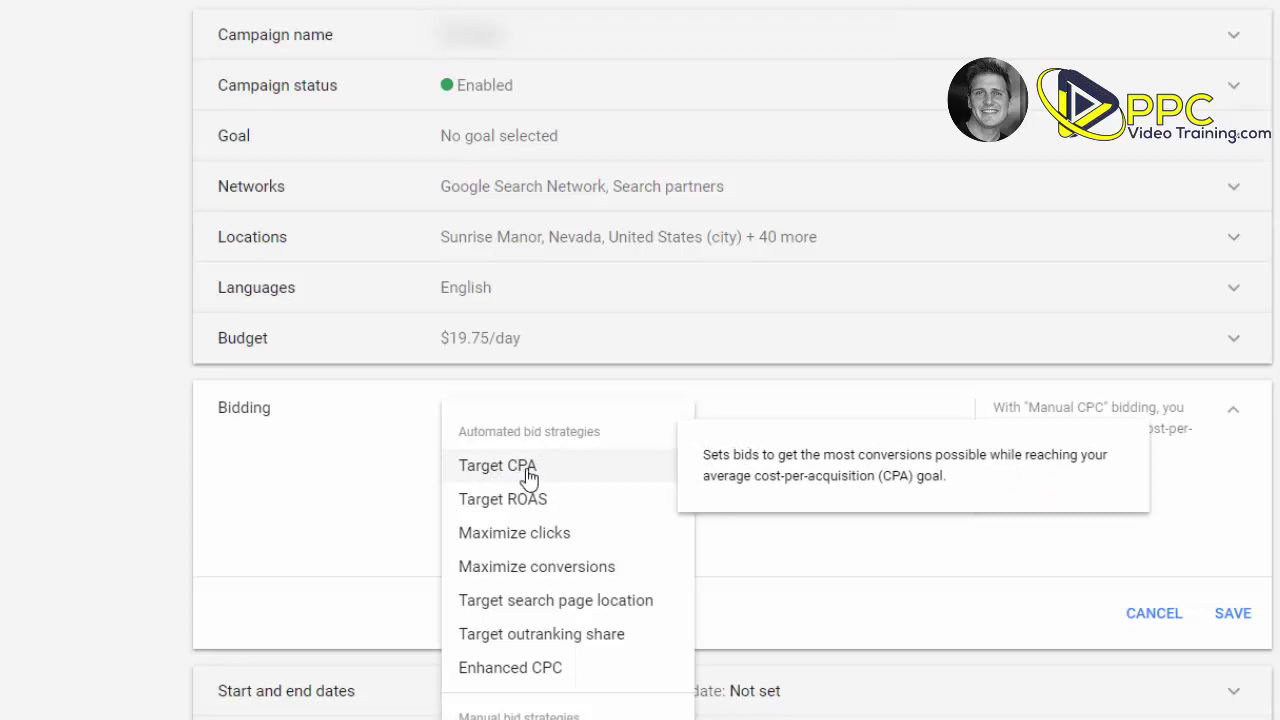
mouse_move(538, 515)
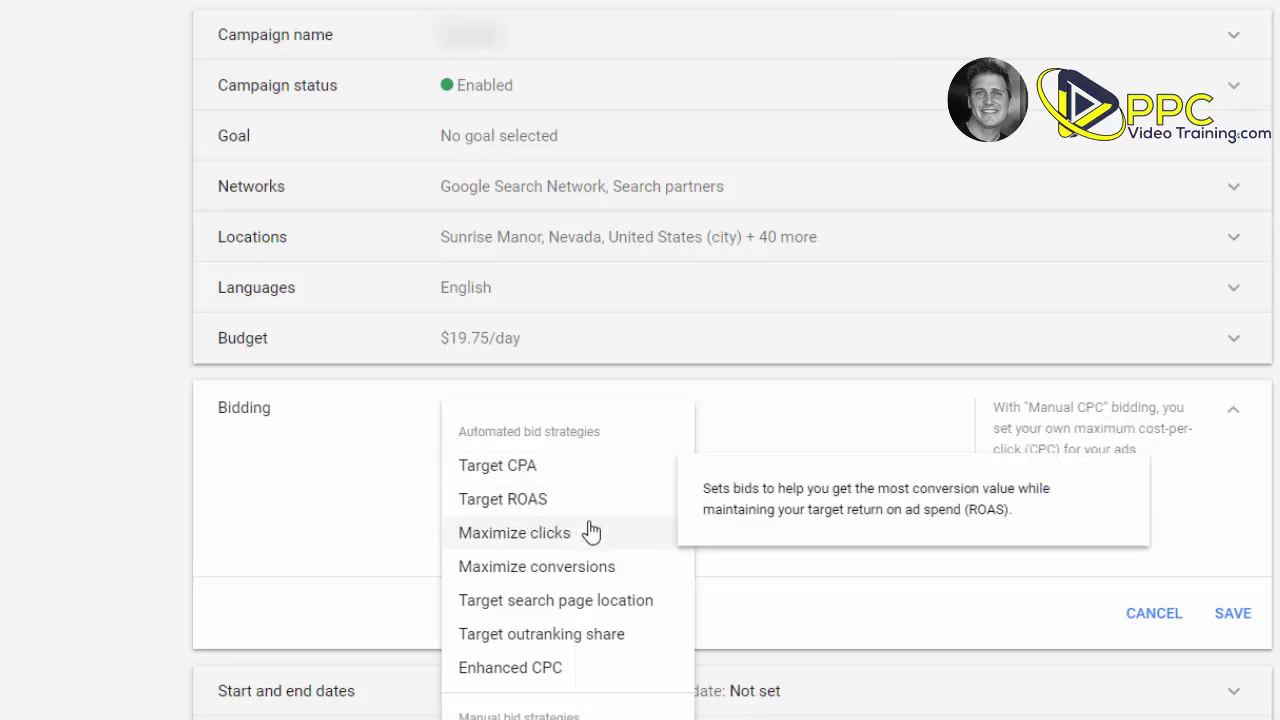
mouse_move(532, 545)
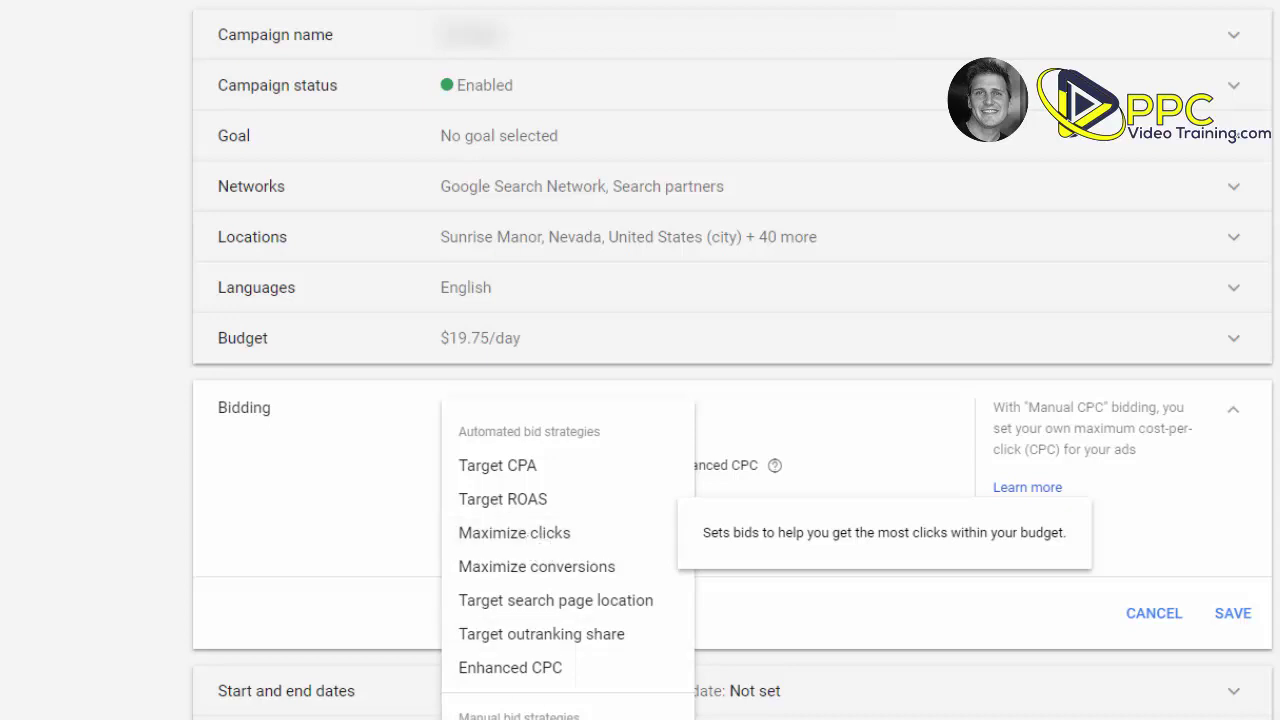
key("Escape")
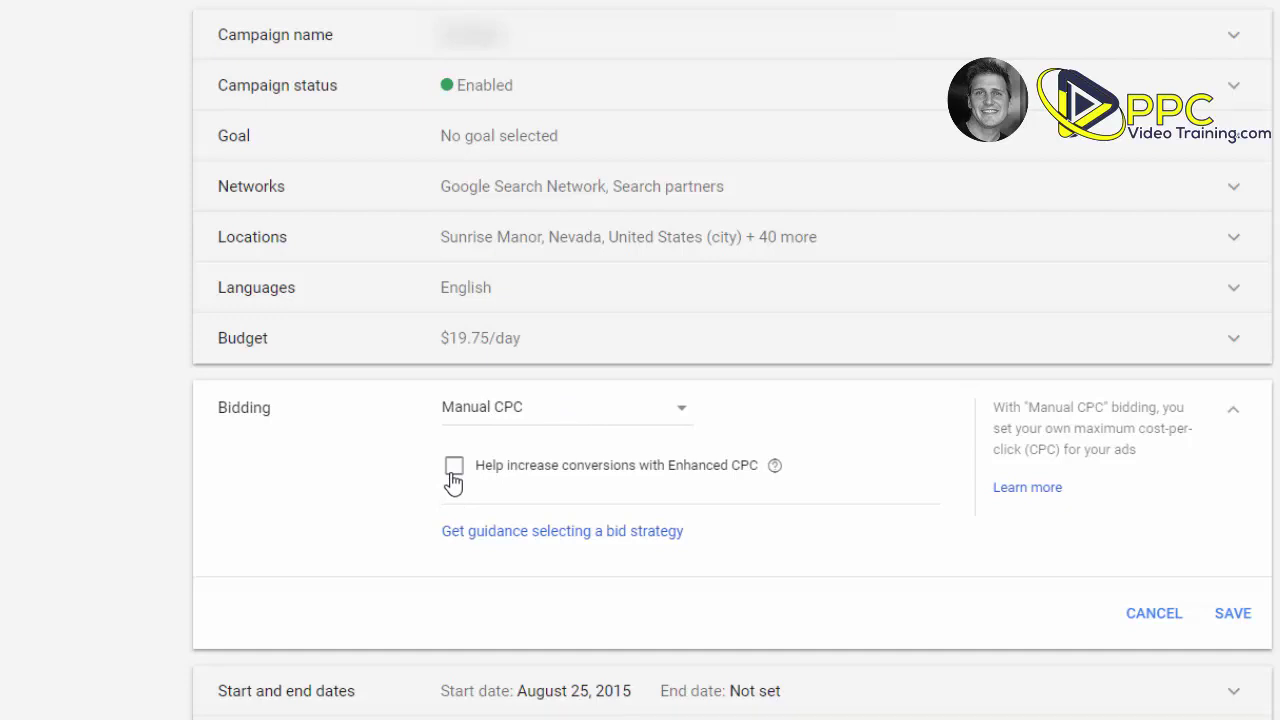
left_click(1147, 614)
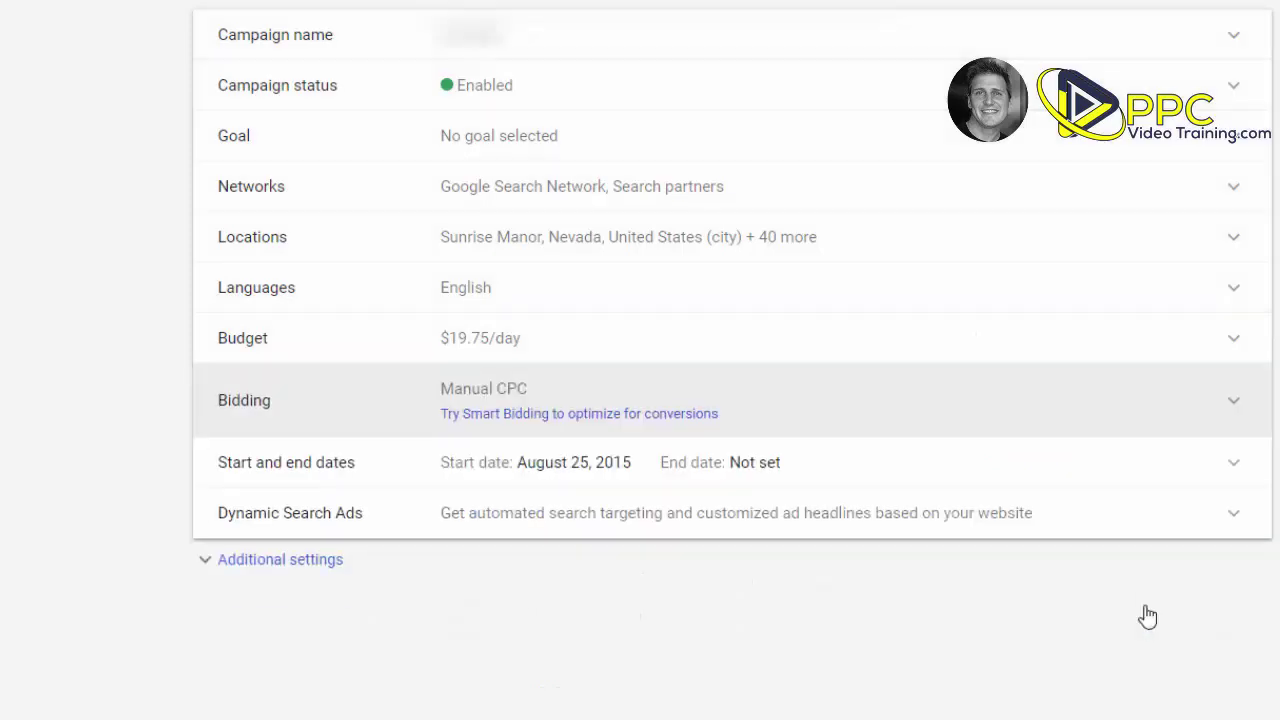
- Show the additional campaign settings and review the Ad rotation and Location options, cancelling out of each one
left_click(241, 566)
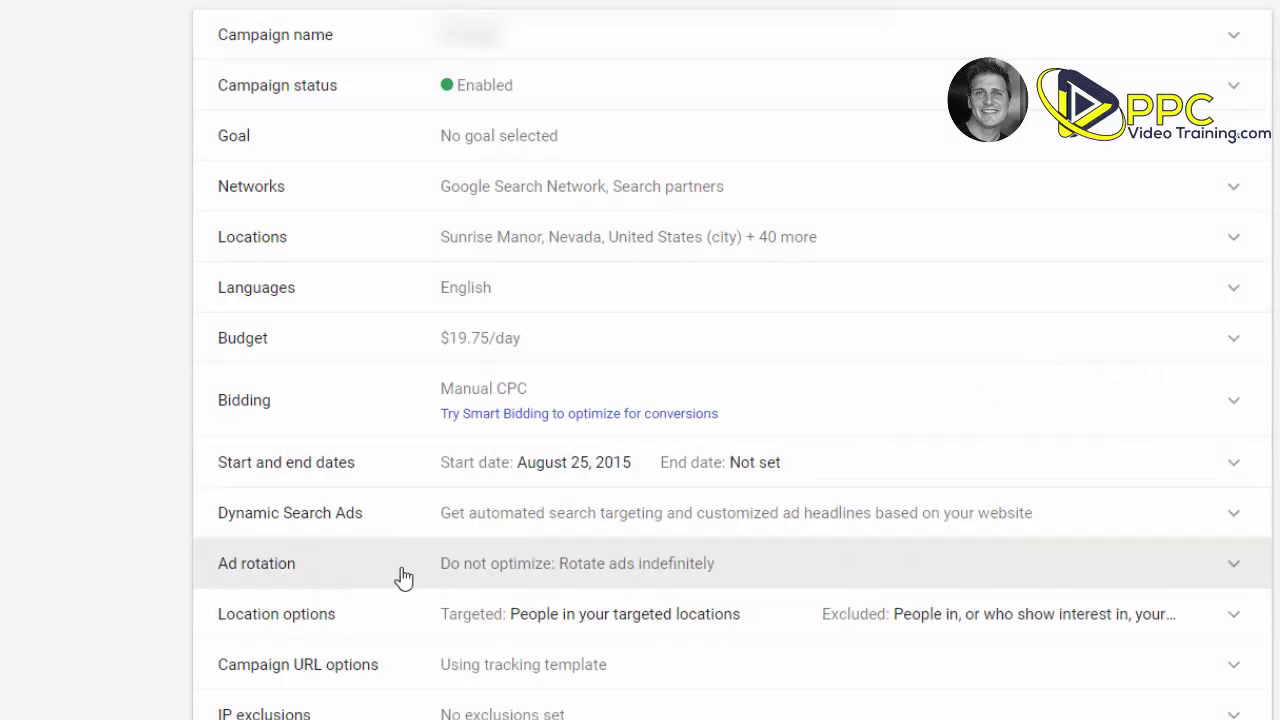
left_click(403, 577)
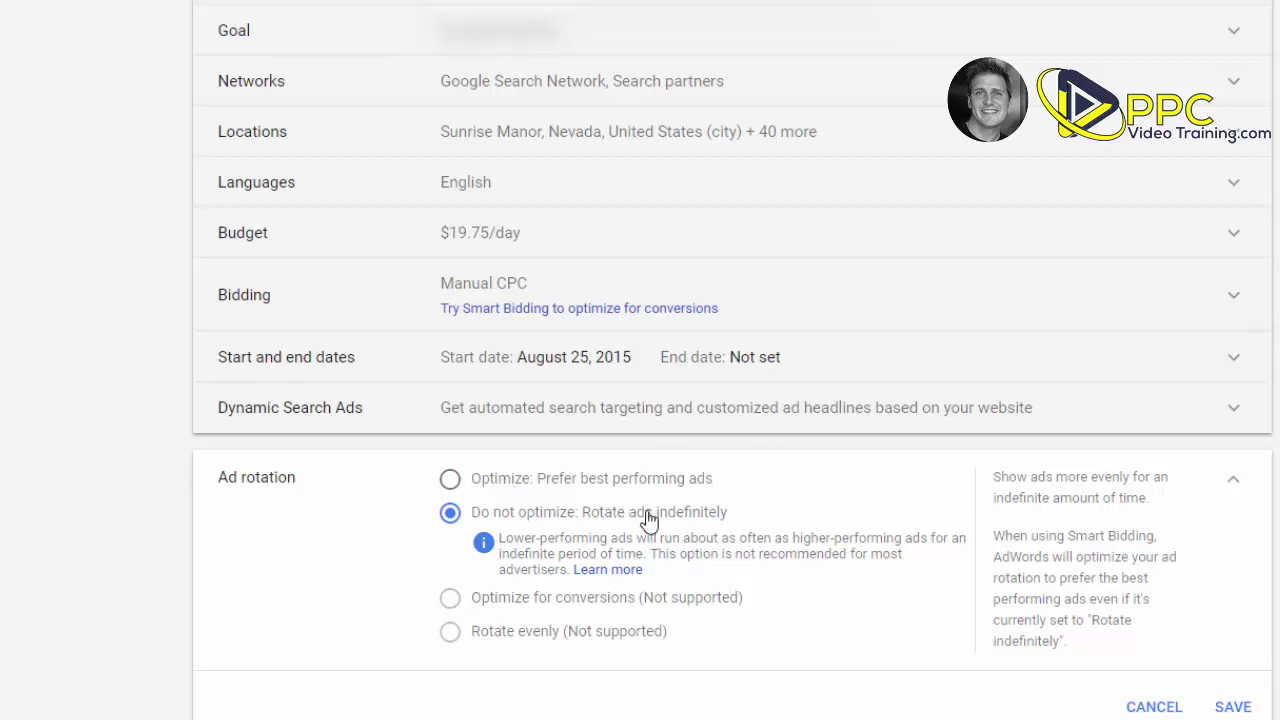
left_click(1140, 708)
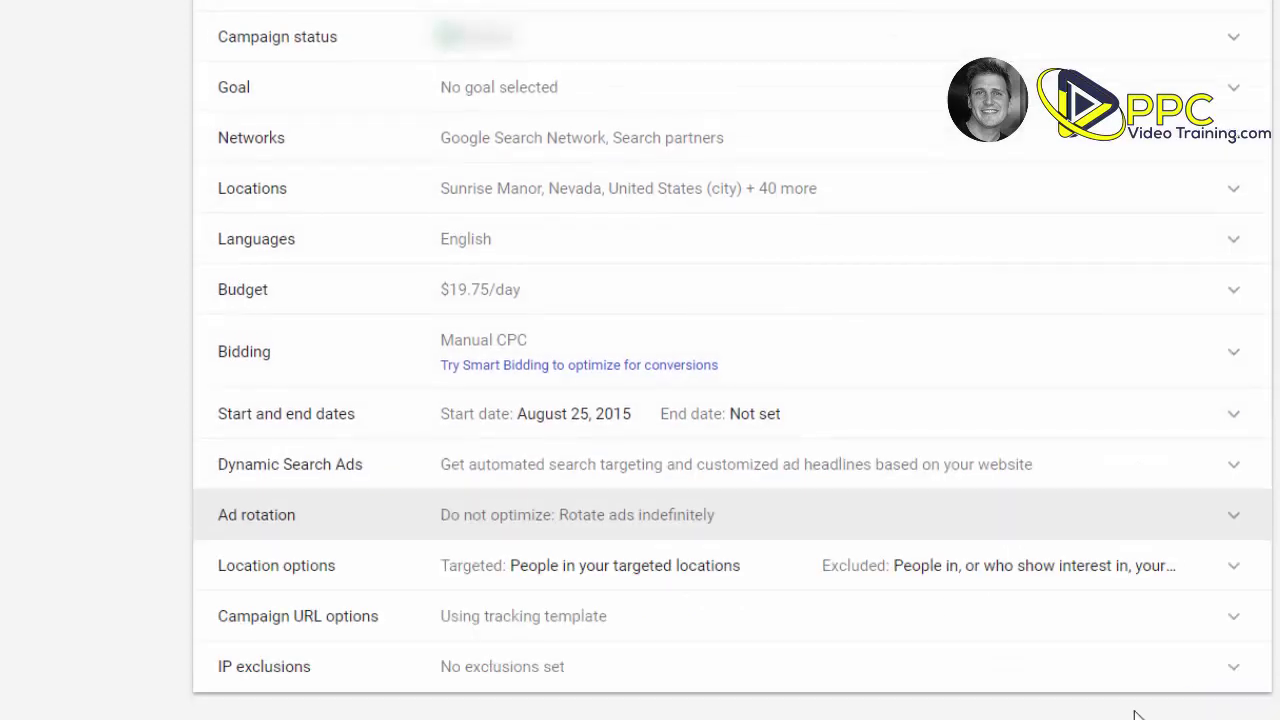
left_click(318, 578)
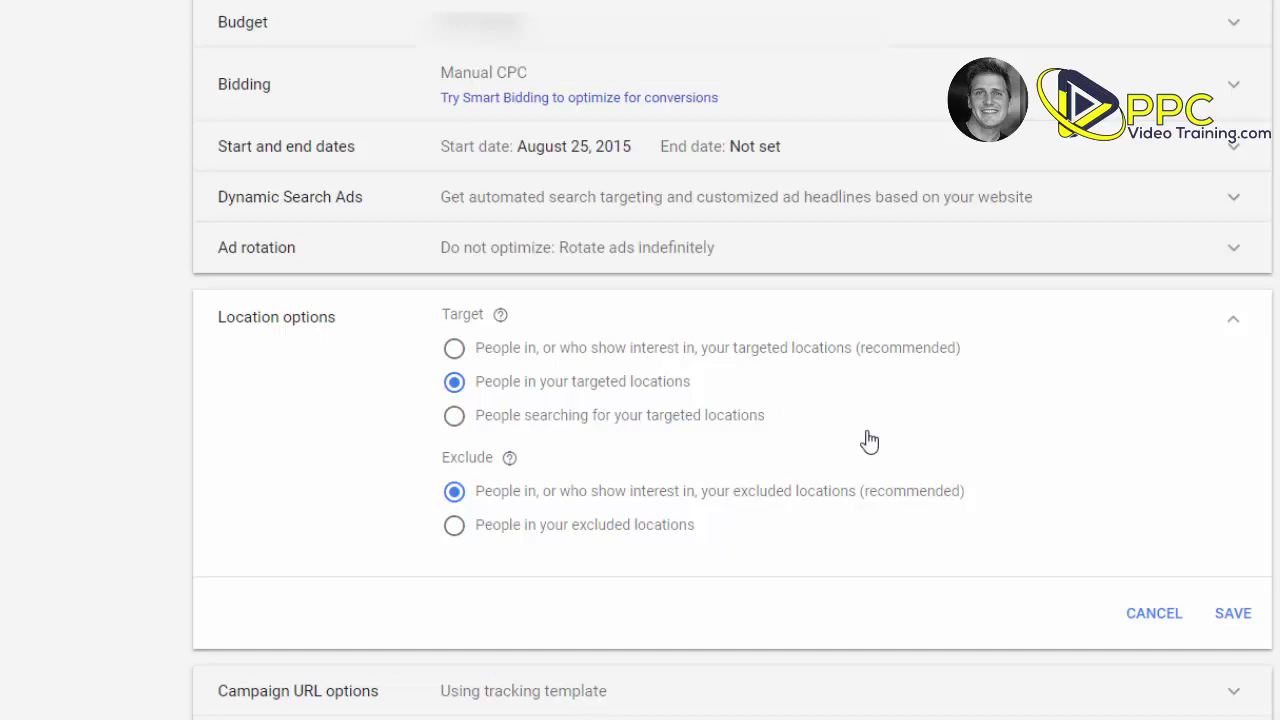
left_click(1162, 621)
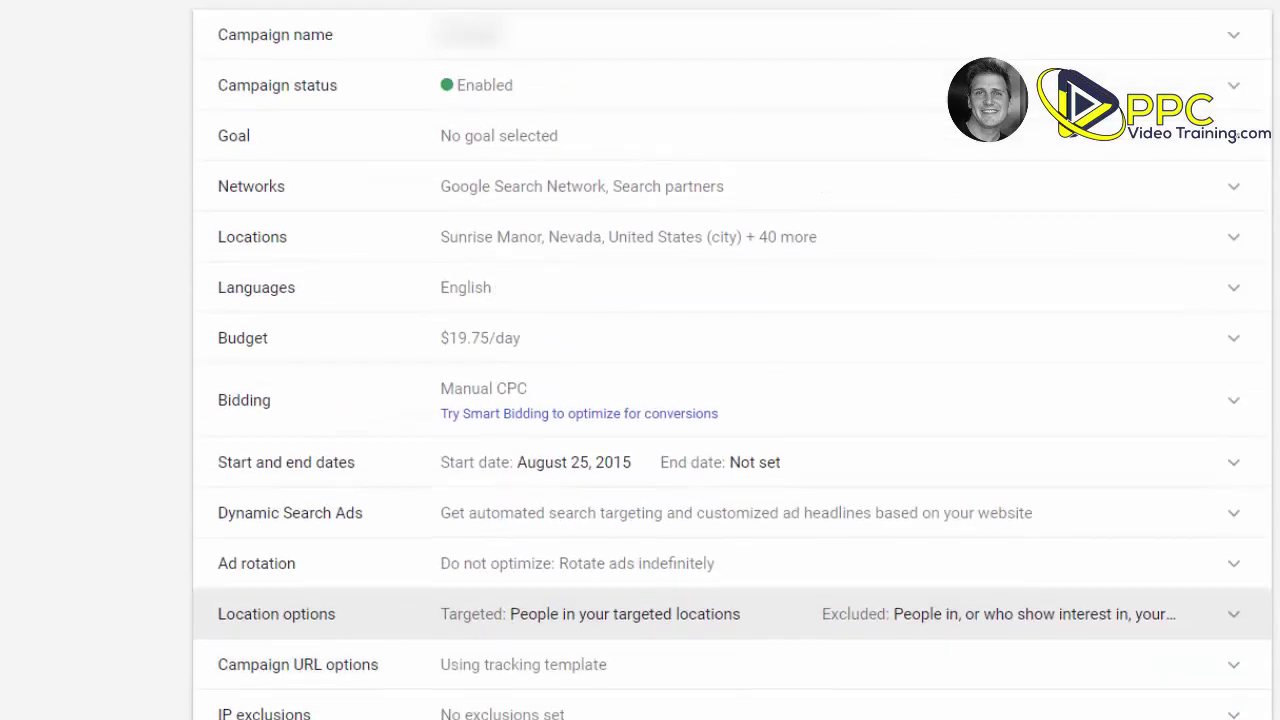